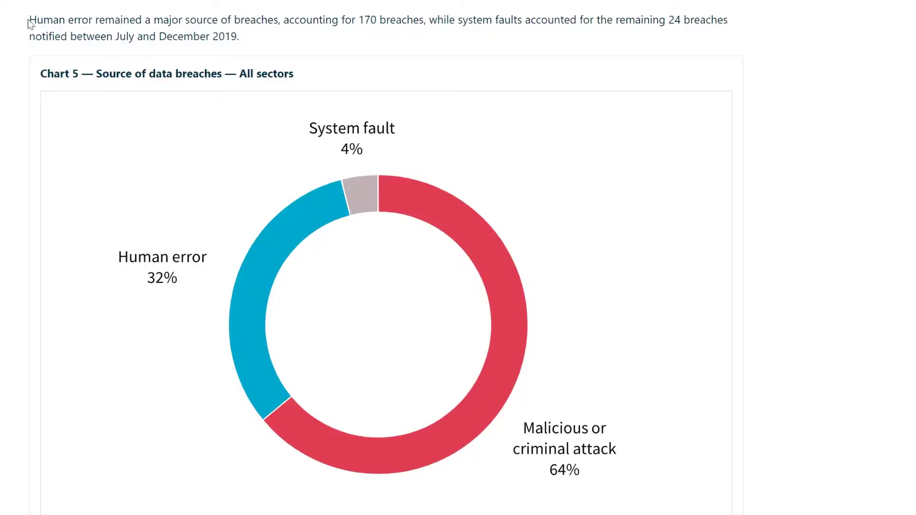
- Highlight the paragraph about human-error data breaches above Chart 5
left_click_drag(29, 19, 252, 37)
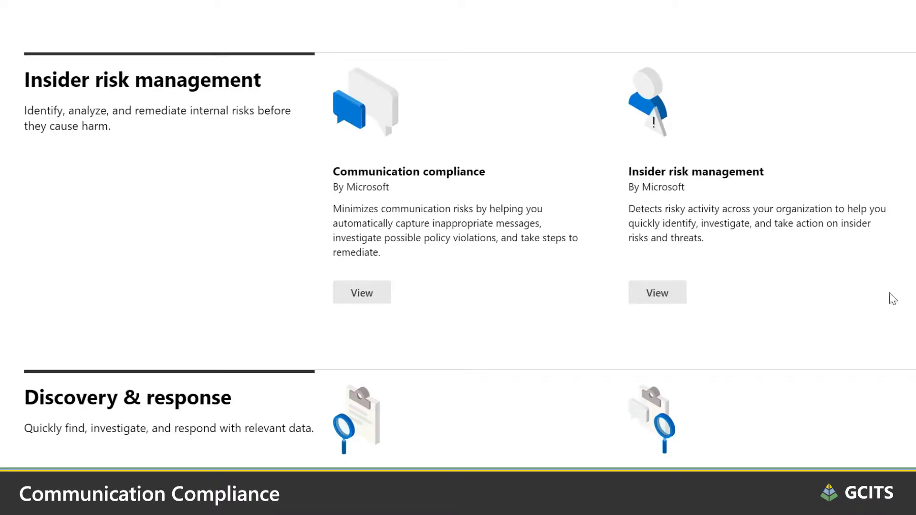
- Open the Communication compliance details and scroll through its intelligent policy screenshots
left_click(359, 298)
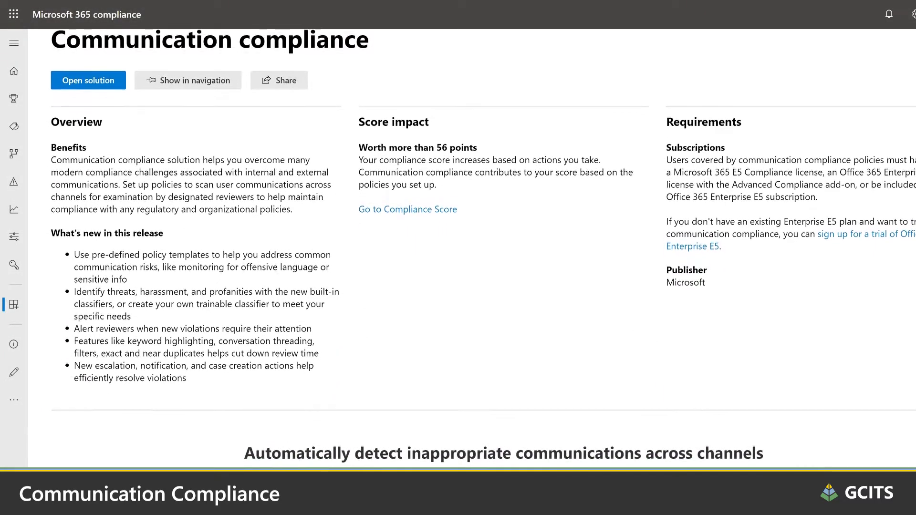
scroll(483, 248, "down", 5)
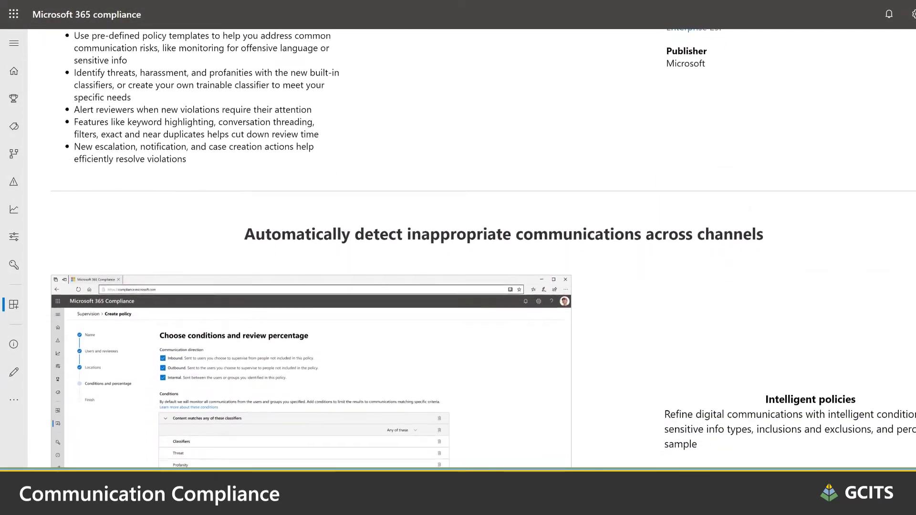
scroll(483, 248, "down", 4)
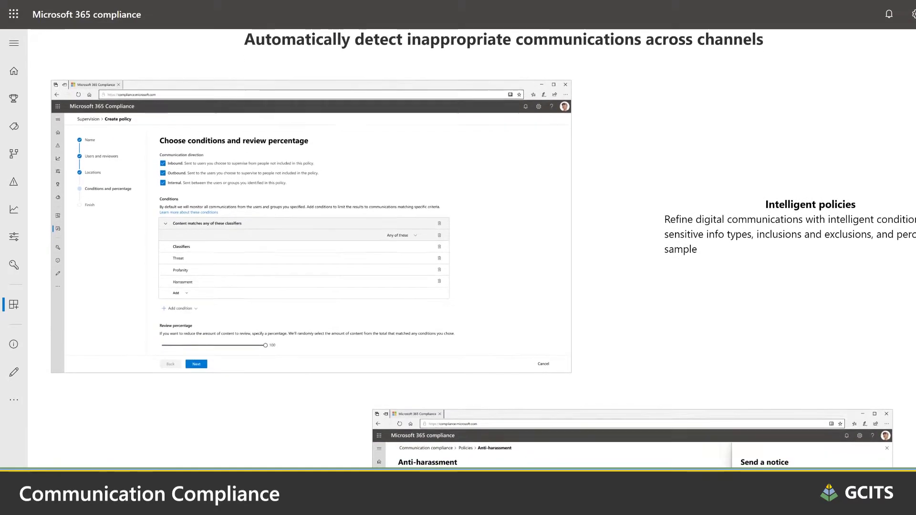
scroll(483, 248, "down", 1)
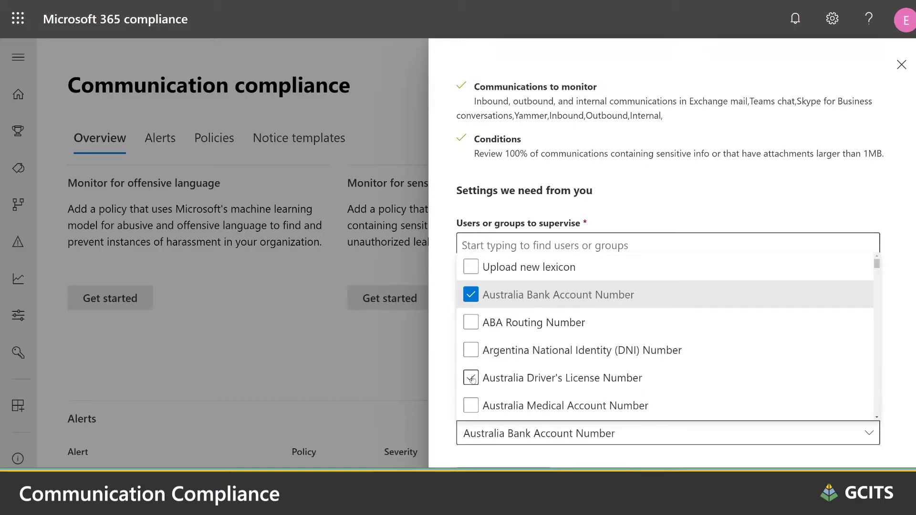
- Monitor Australia Driver's License and Medical Account Numbers, plus a 'Message contains any of these words' condition
left_click(471, 378)
left_click(471, 405)
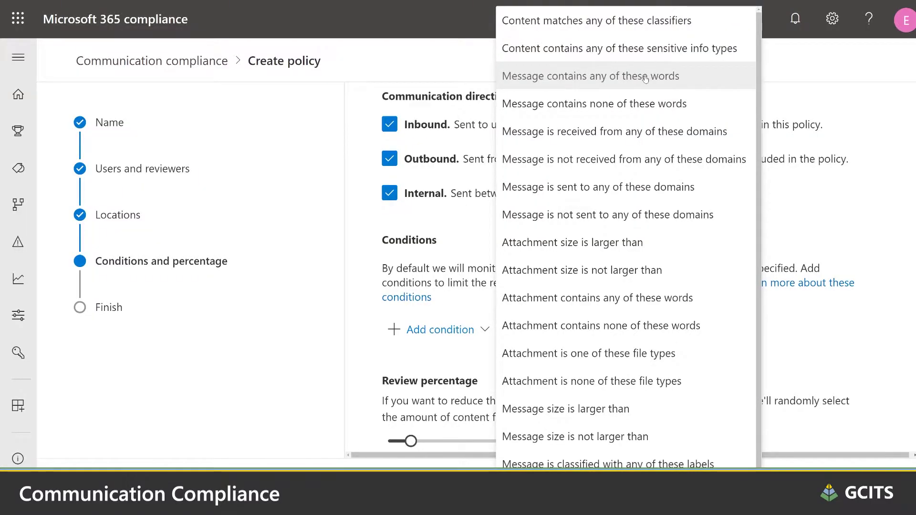
left_click(645, 77)
left_click(466, 354)
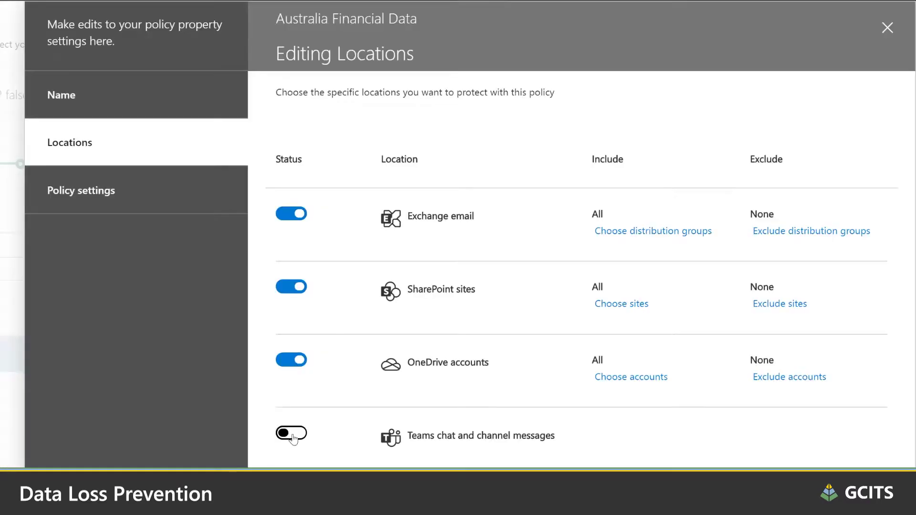
- Include Teams chat as a DLP location and add a Restrict access or encrypt the content action
left_click(292, 434)
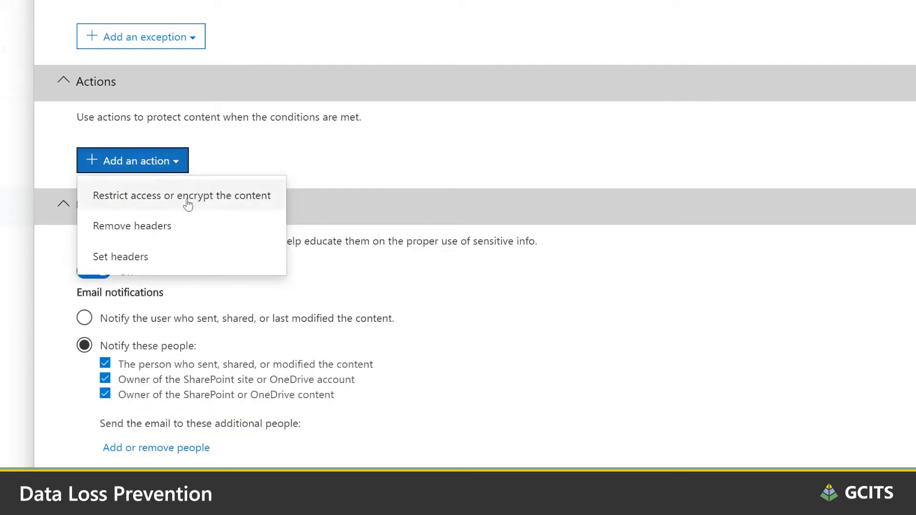
left_click(186, 203)
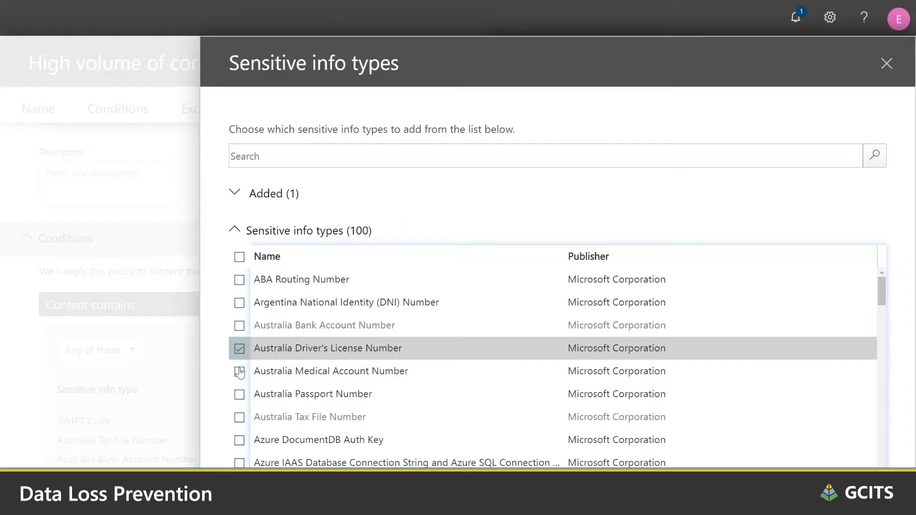
- Tick Australia Medical Account Number and Australia Passport Number in the Sensitive info types list
left_click(239, 372)
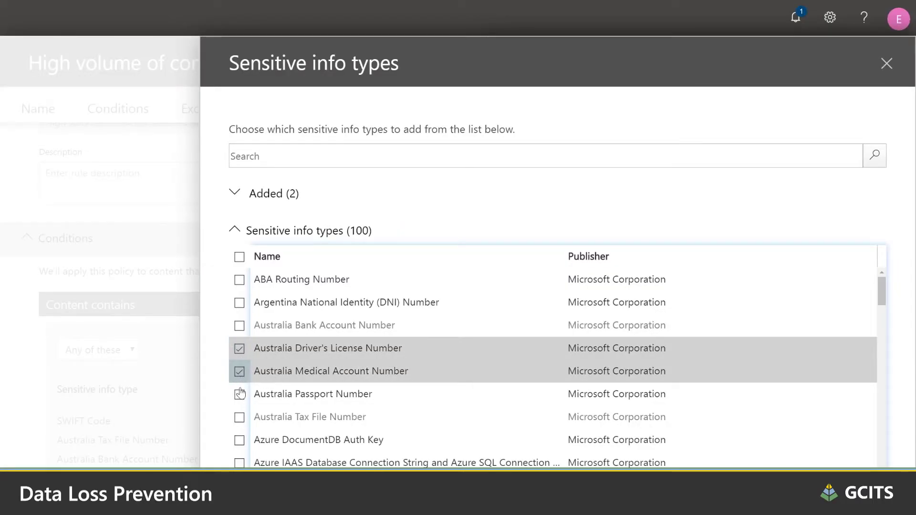
left_click(240, 395)
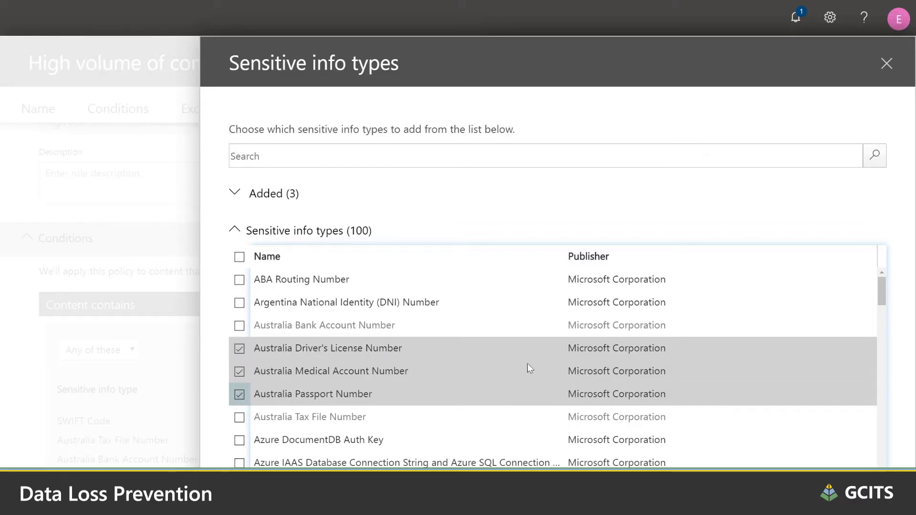
left_click_drag(885, 293, 885, 337)
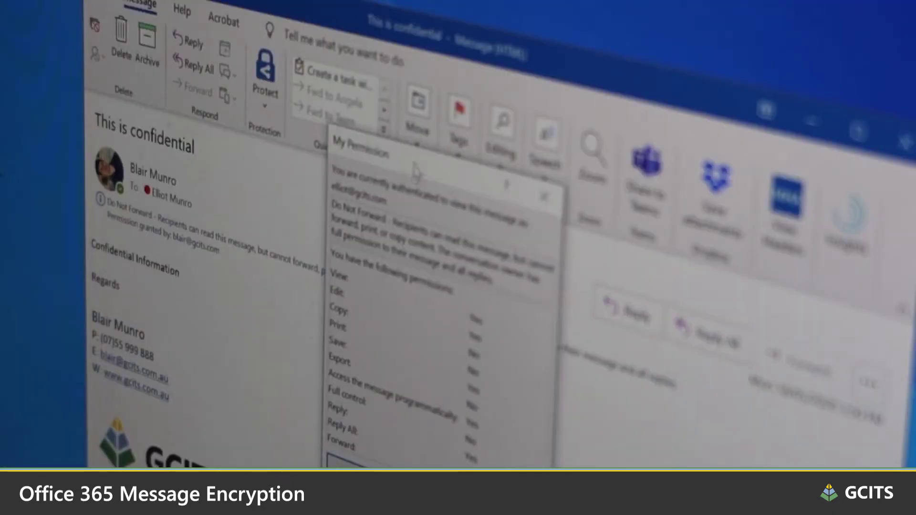
- Apply Do Not Forward to the new message and view the available protection settings
left_click_drag(414, 171, 297, 137)
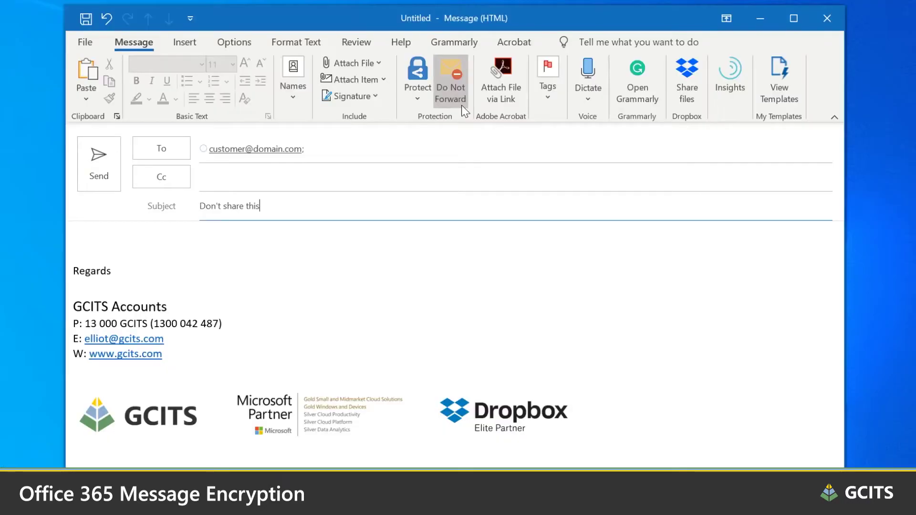
left_click(462, 105)
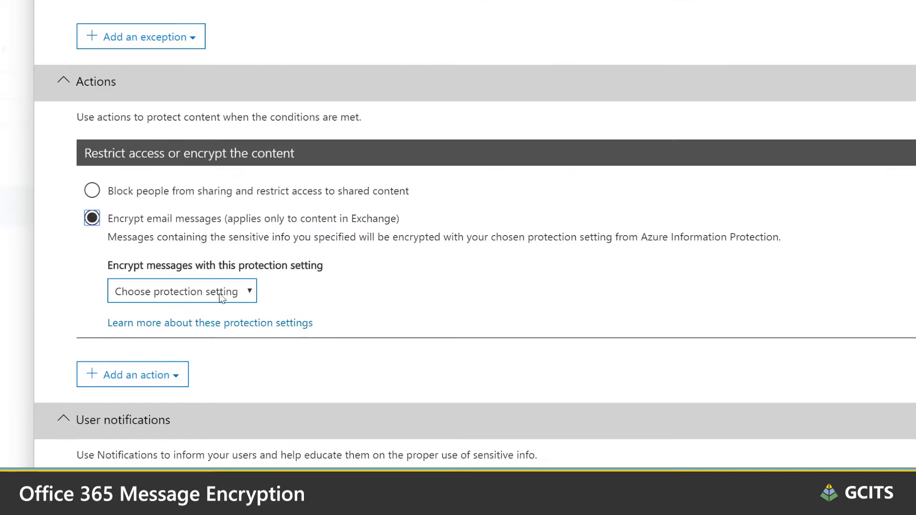
left_click(219, 293)
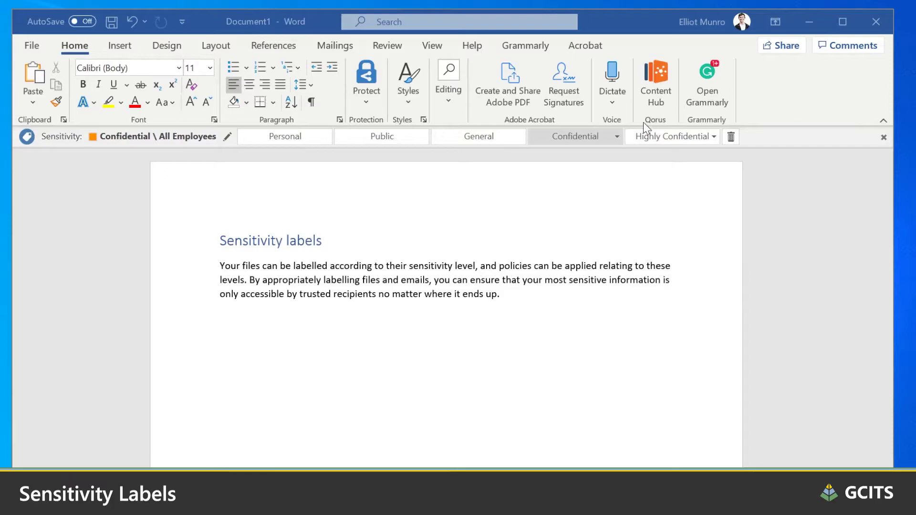
- Set the label's encryption to Apply and choose how permissions are assigned
mouse_move(597, 142)
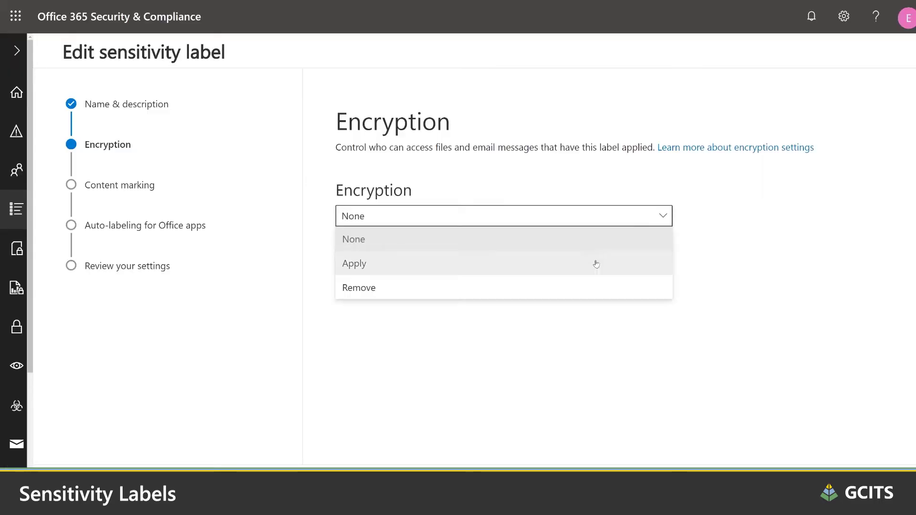
left_click(597, 264)
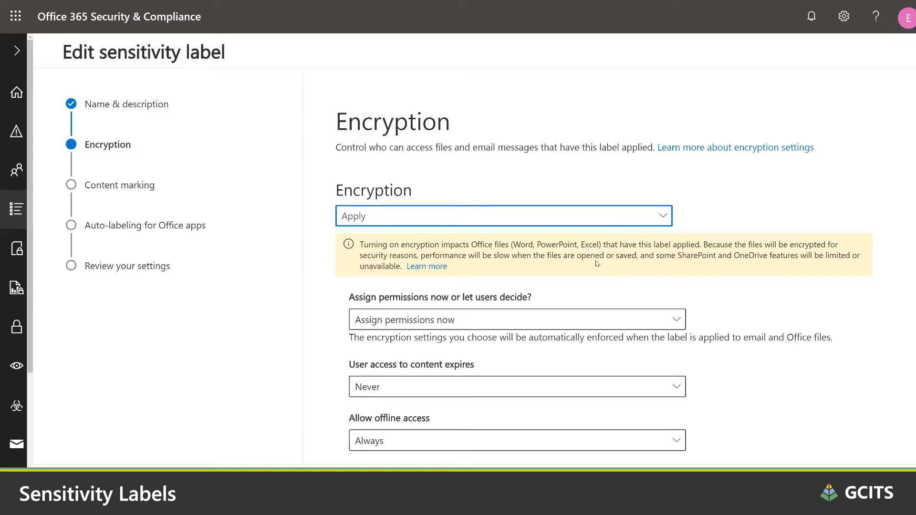
scroll(435, 310, "down", 2)
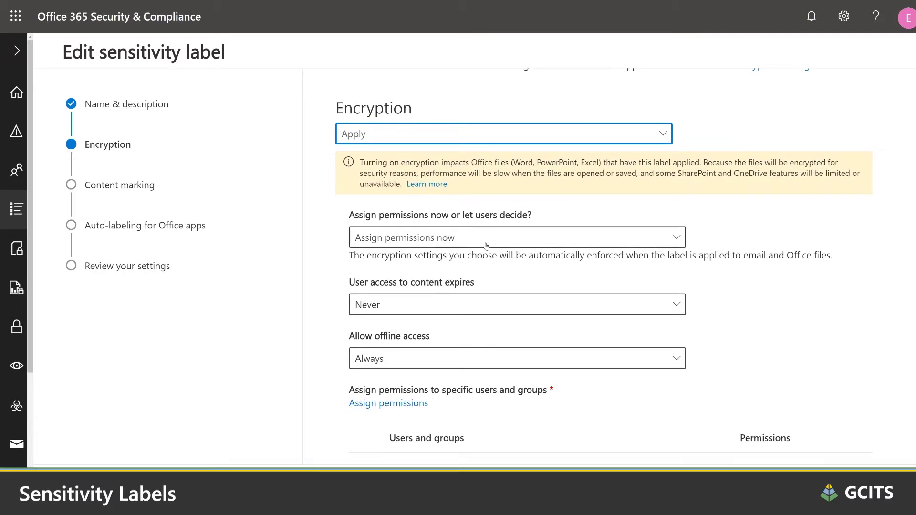
left_click(502, 234)
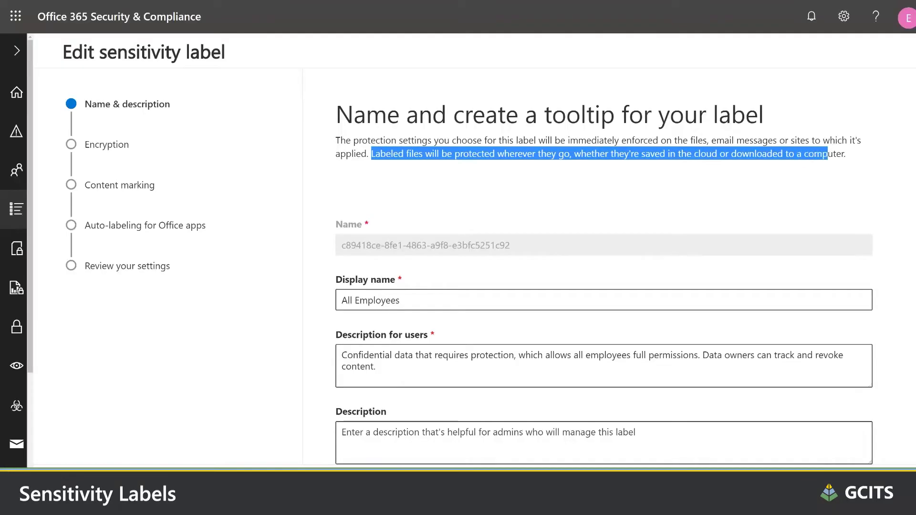
- Build an auto-labeling policy from the Financial > Australia Financial Data template using label Confidential/All Employees
left_click_drag(830, 154, 853, 156)
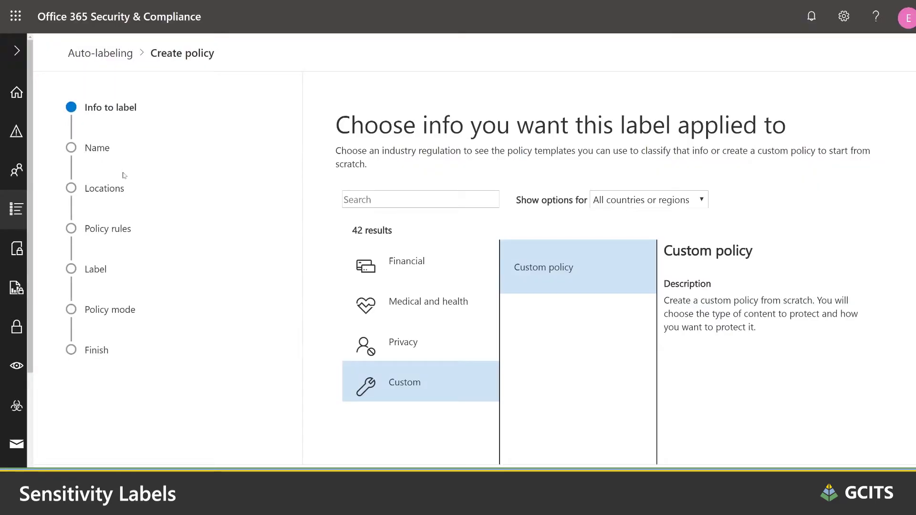
left_click(403, 266)
left_click(512, 266)
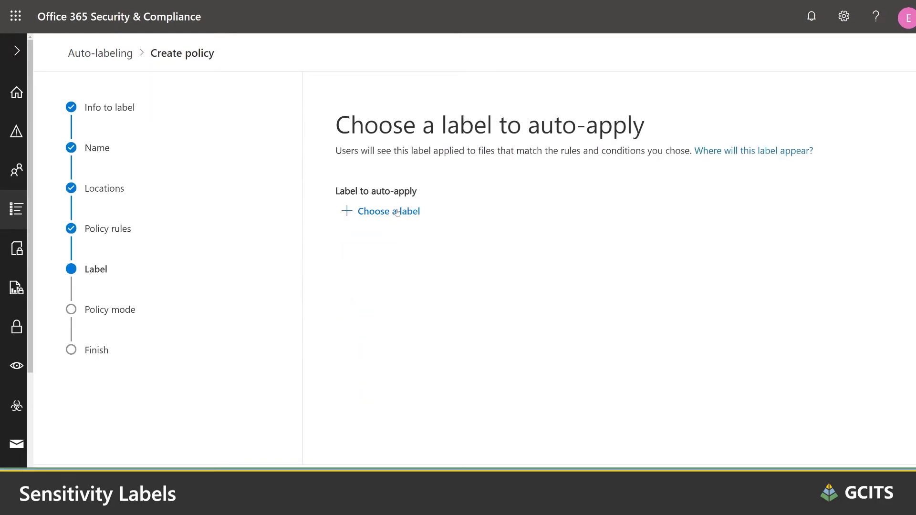
left_click(397, 212)
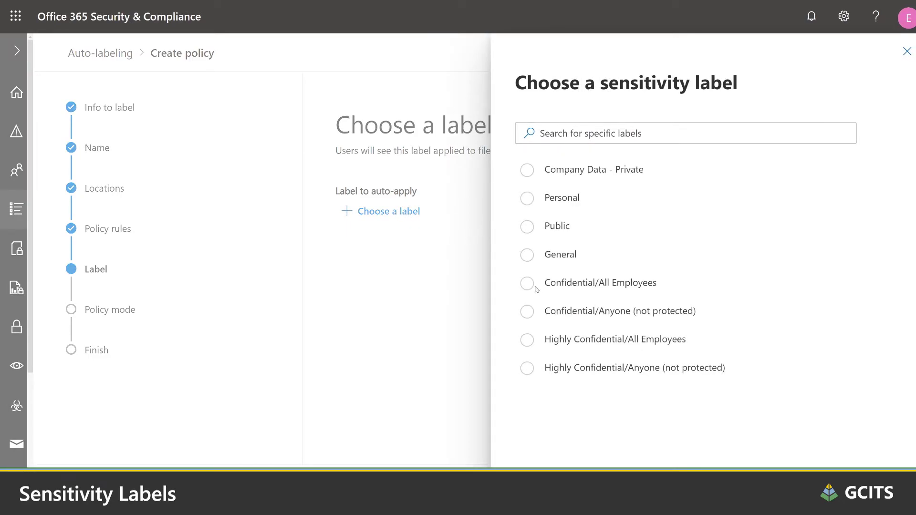
left_click(528, 284)
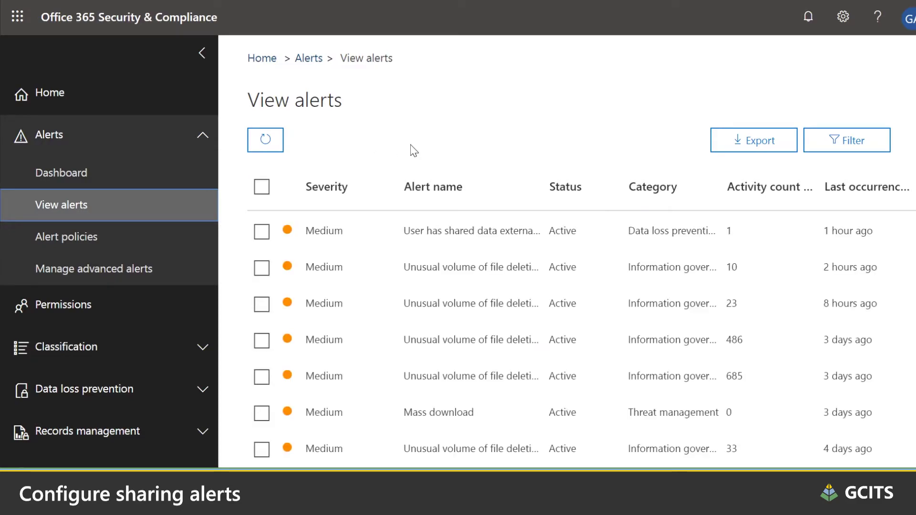
- Open the 'User has shared data externally' alert's details pane
left_click(436, 240)
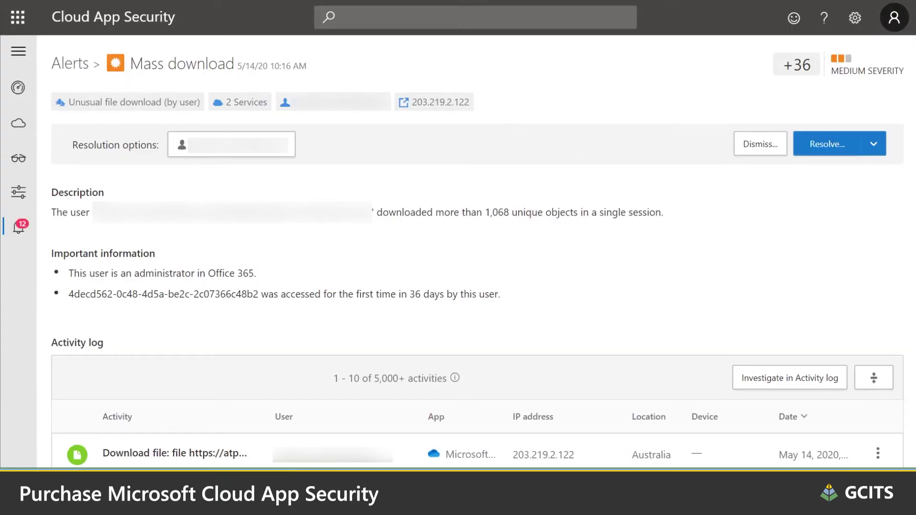
- Highlight the Mass download alert title, its description and external collaborators' shared document counts
left_click_drag(130, 63, 235, 63)
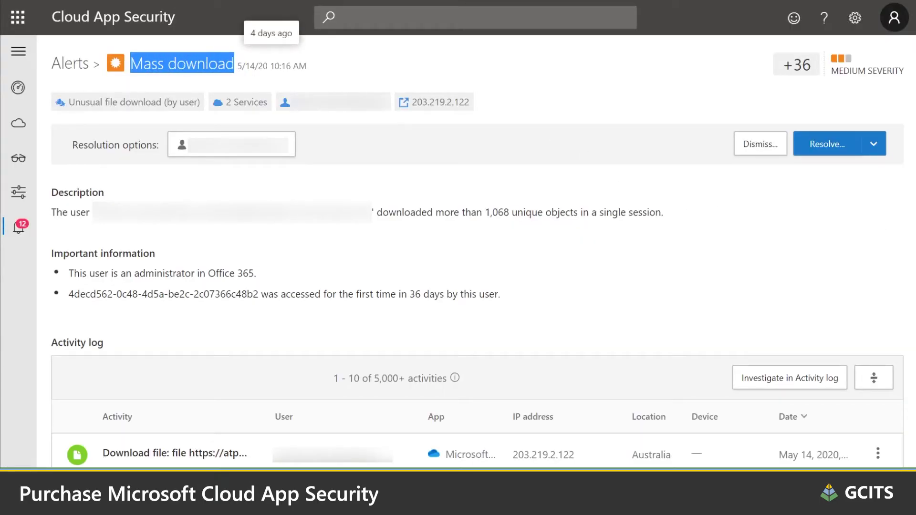
left_click(380, 227)
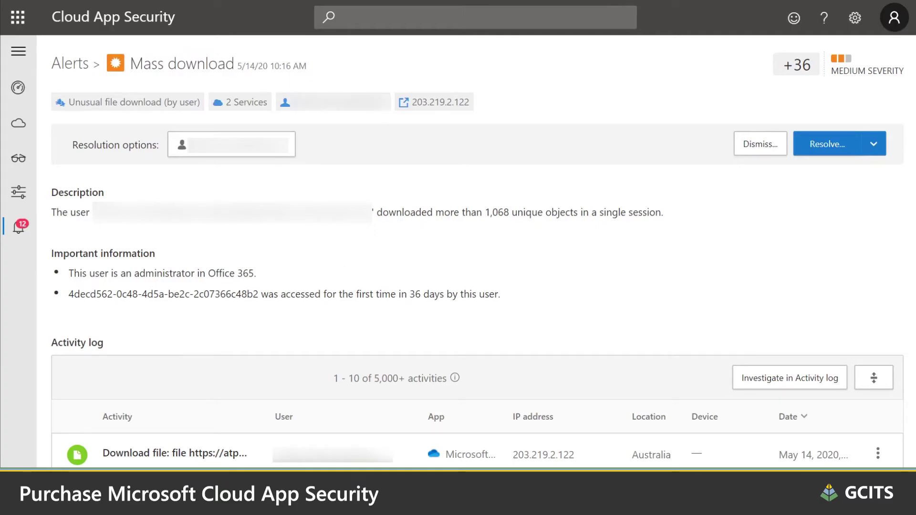
left_click_drag(498, 213, 639, 212)
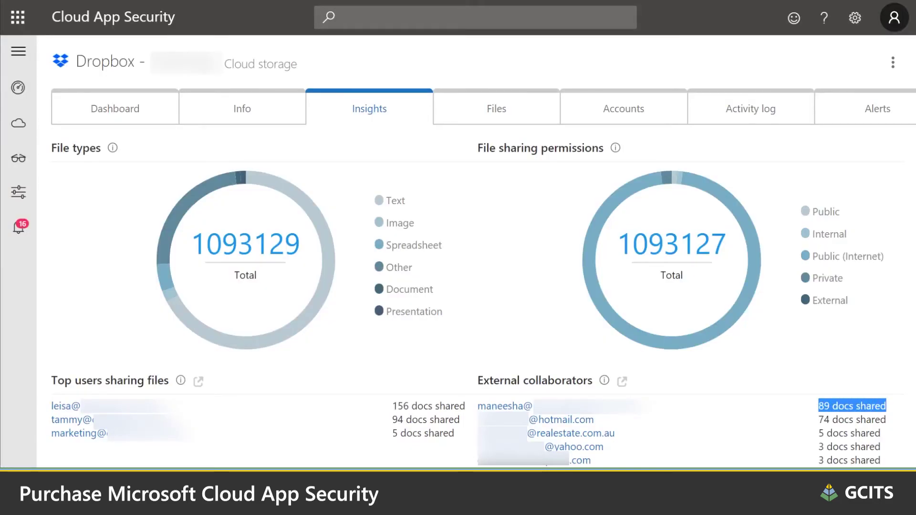
double_click(842, 419)
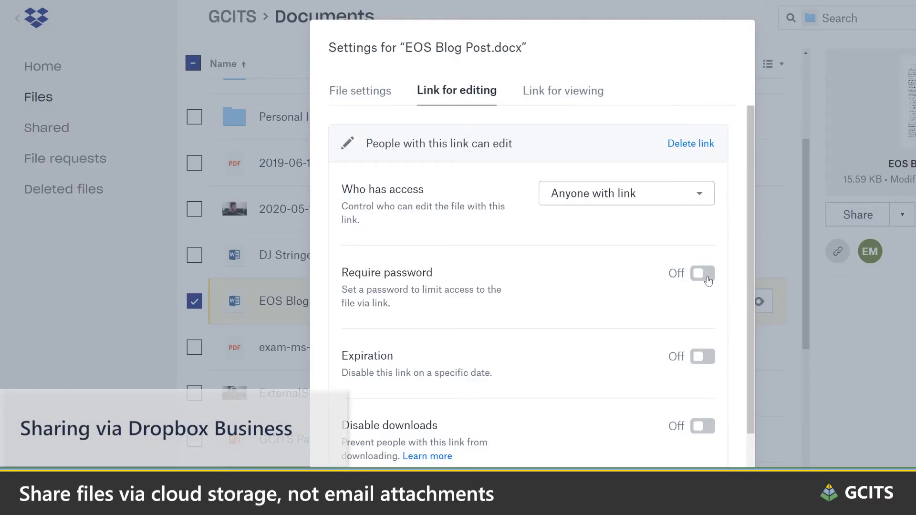
- Give the EOS Blog Post.docx edit link a password, a 6/19/2020 expiry and disabled downloads
left_click(708, 281)
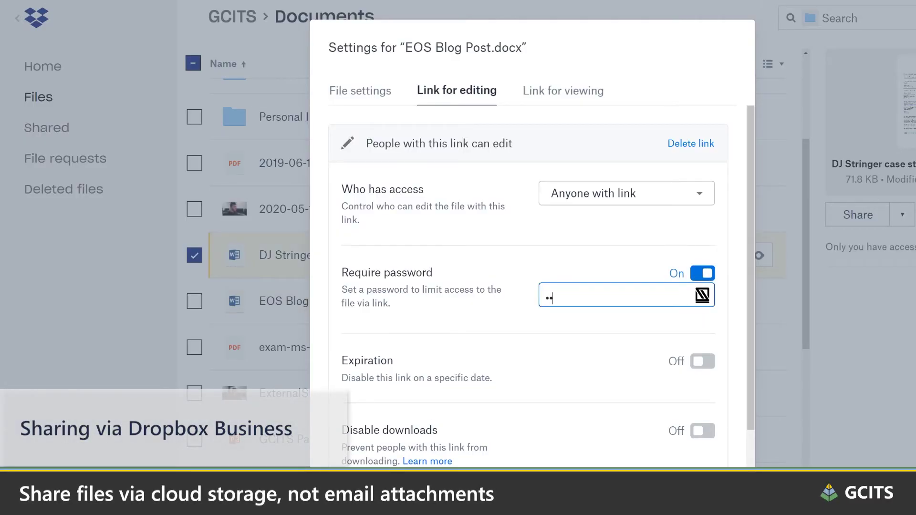
left_click(701, 361)
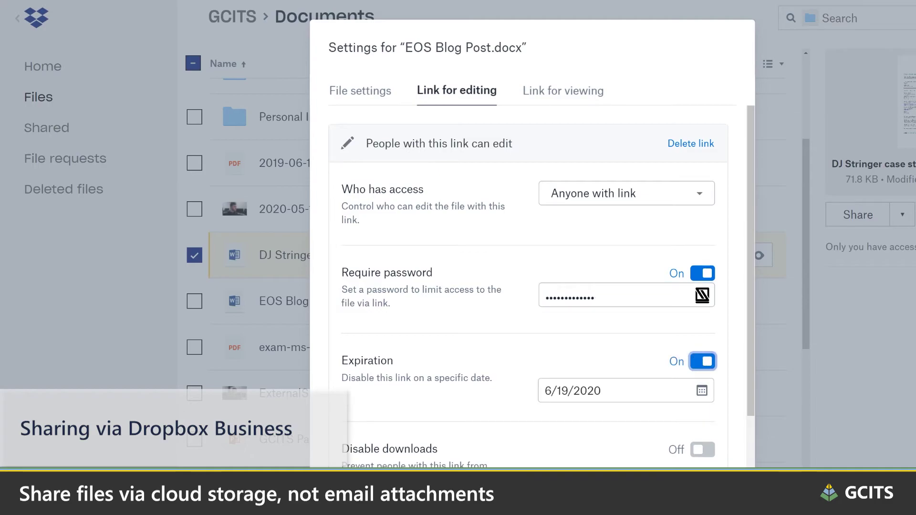
scroll(702, 368, "down", 2)
left_click(705, 389)
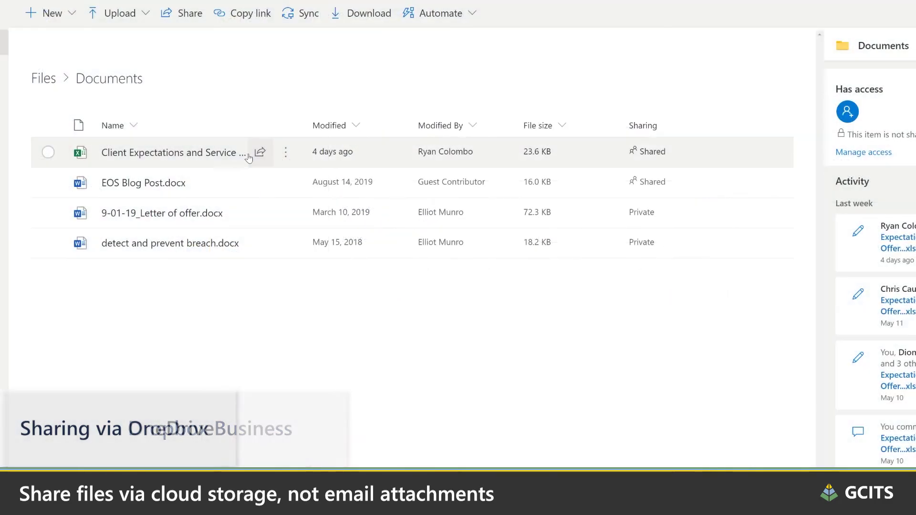
- Stop sharing EOS Blog Post.docx from Manage Access and confirm removal of its sharing link
mouse_move(240, 158)
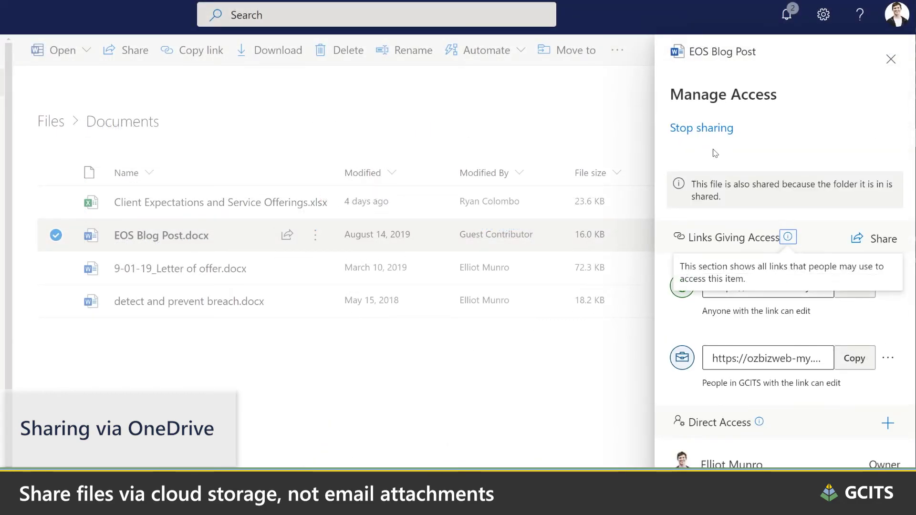
left_click(719, 129)
left_click(452, 357)
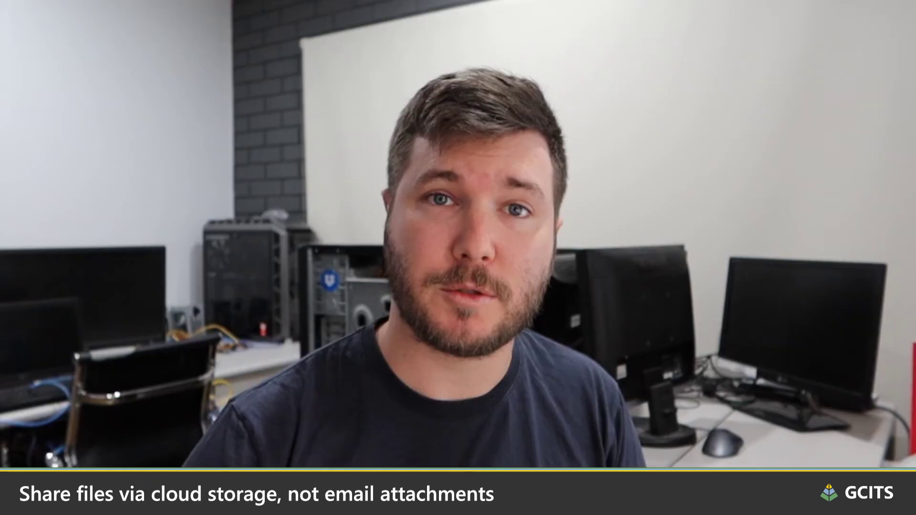